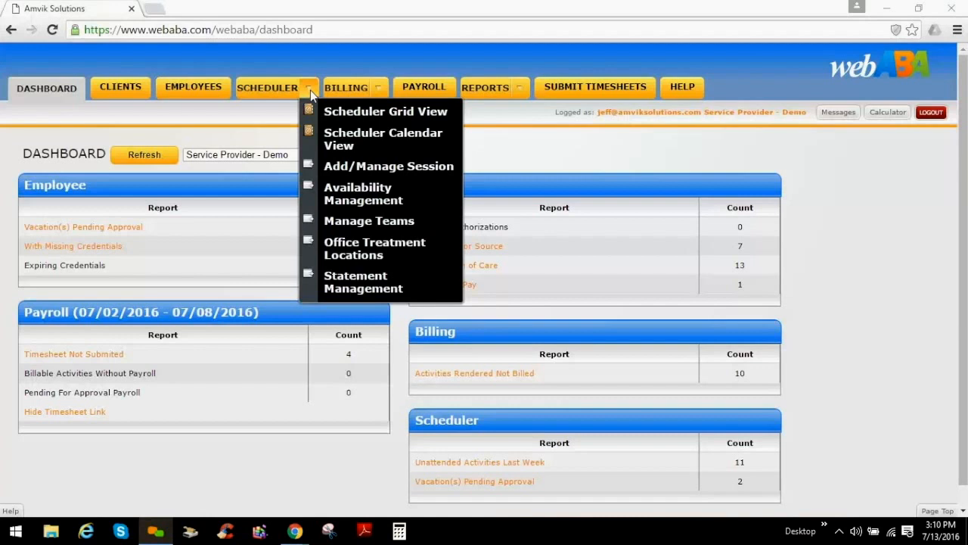
Step: Open availability management and display the availability of the fifth client listed for the Reno zone
left_click(343, 189)
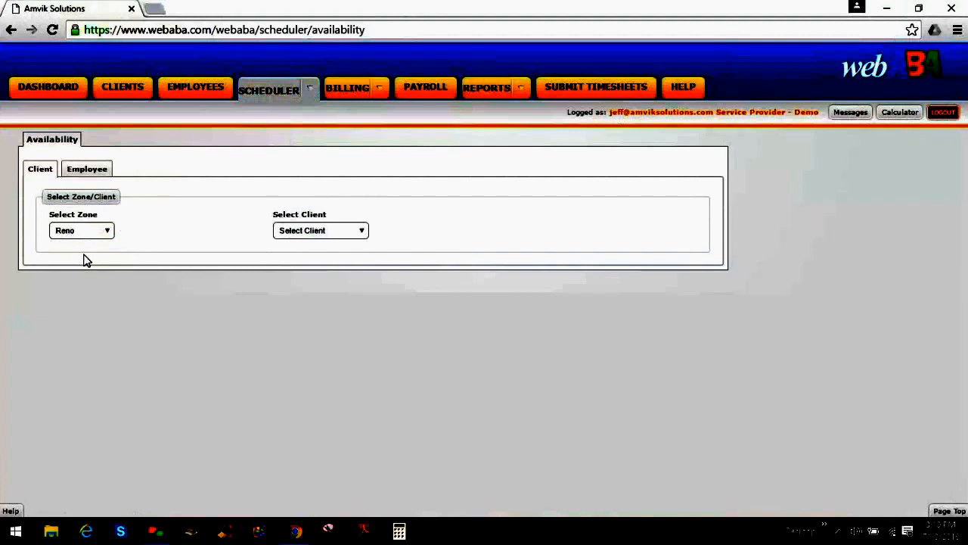
left_click(362, 231)
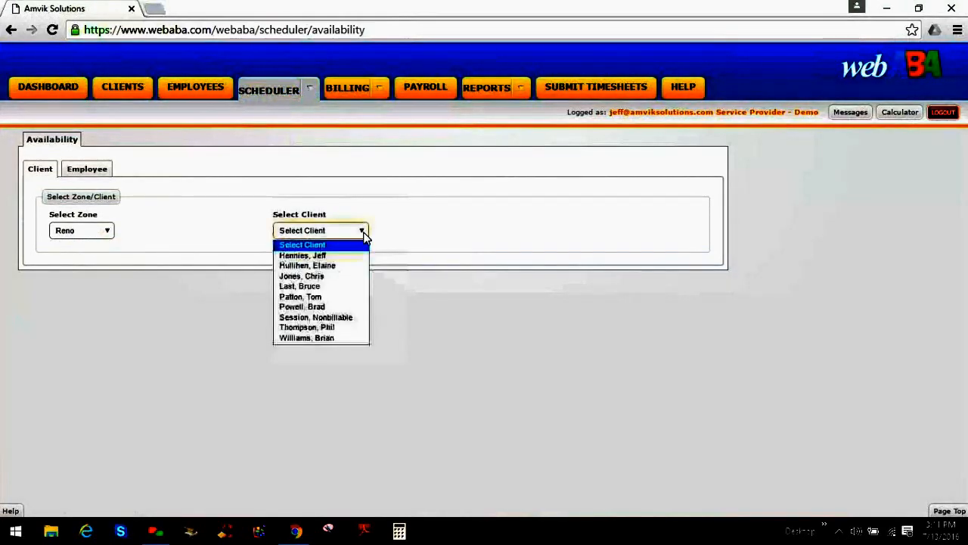
left_click(325, 300)
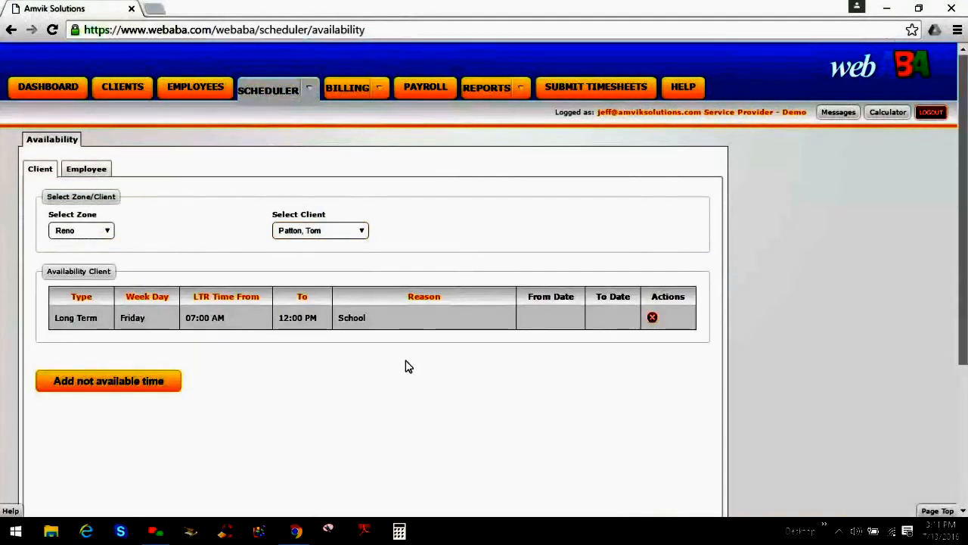
Step: Start a not-available time entry for the client with the type Long Term and view its fields
scroll(358, 352, "down", 1)
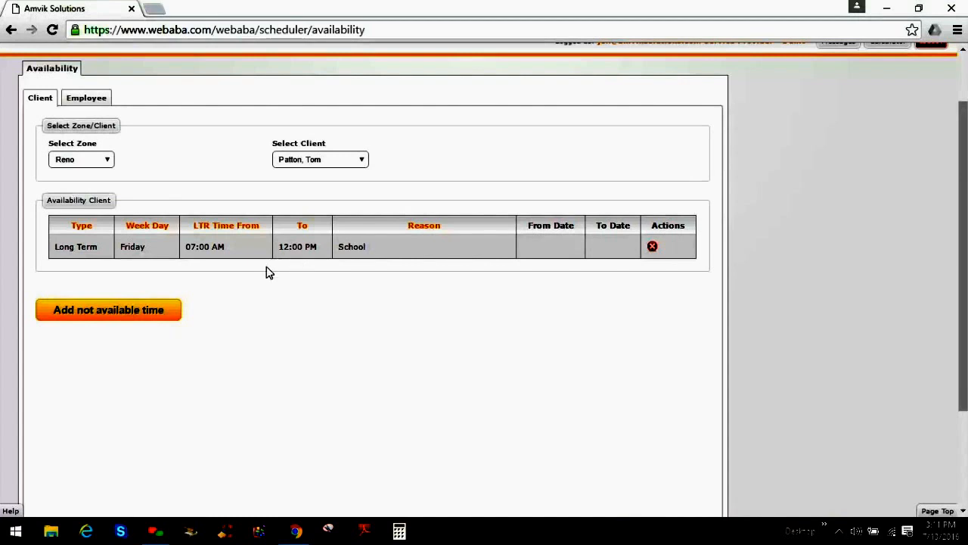
left_click(170, 310)
left_click(155, 330)
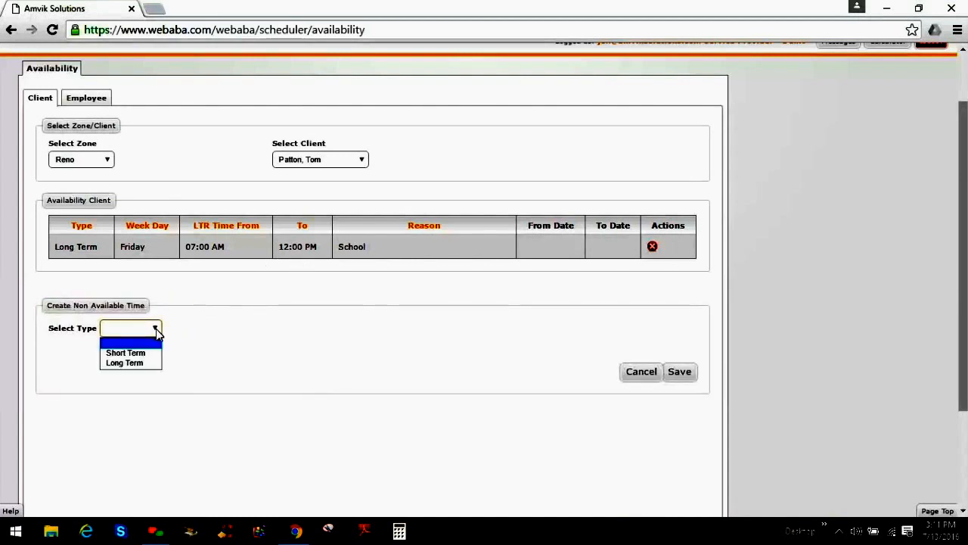
left_click(124, 363)
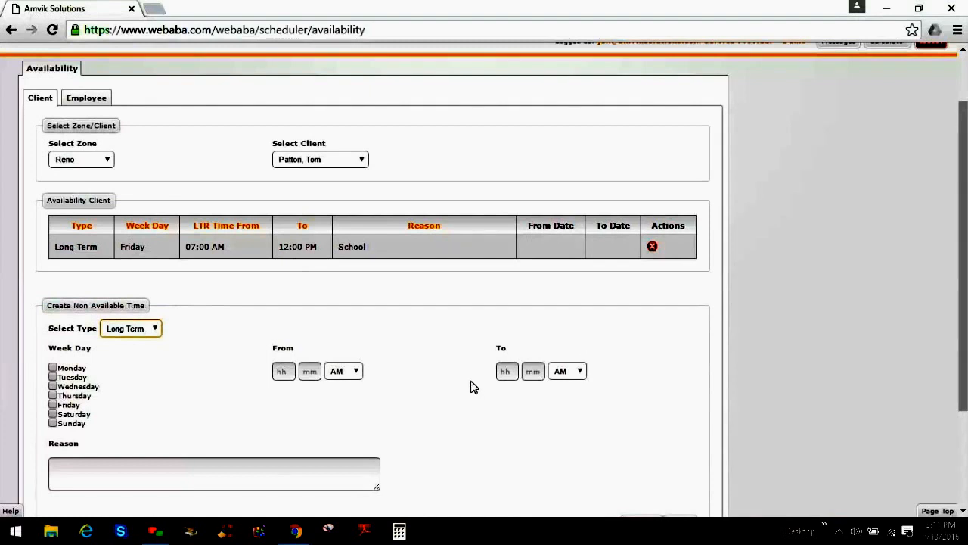
scroll(142, 330, "down", 2)
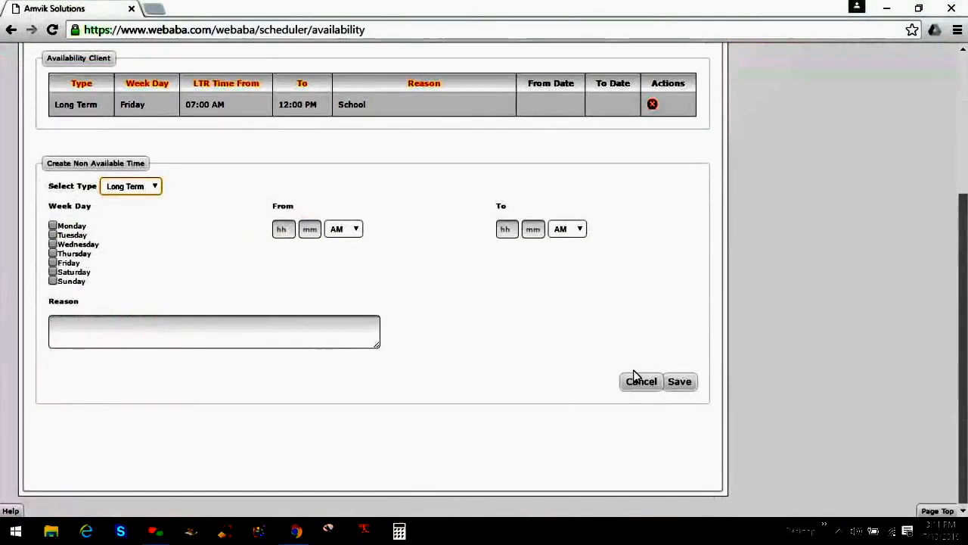
Step: Change the entry's type to Short Term, set its dates from 07/13/2016 to 07/31/2016, and save it
scroll(432, 371, "up", 1)
left_click(154, 259)
left_click(154, 281)
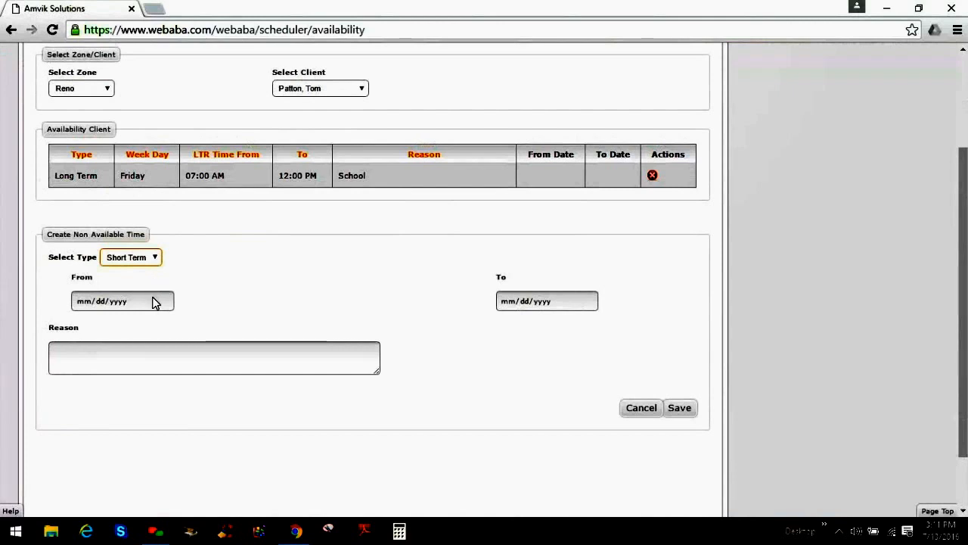
left_click(164, 302)
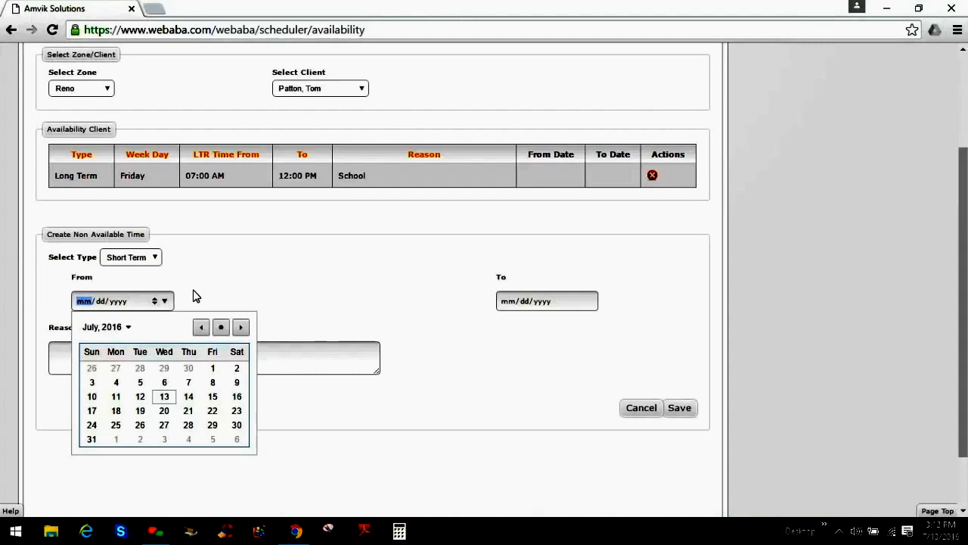
left_click(165, 397)
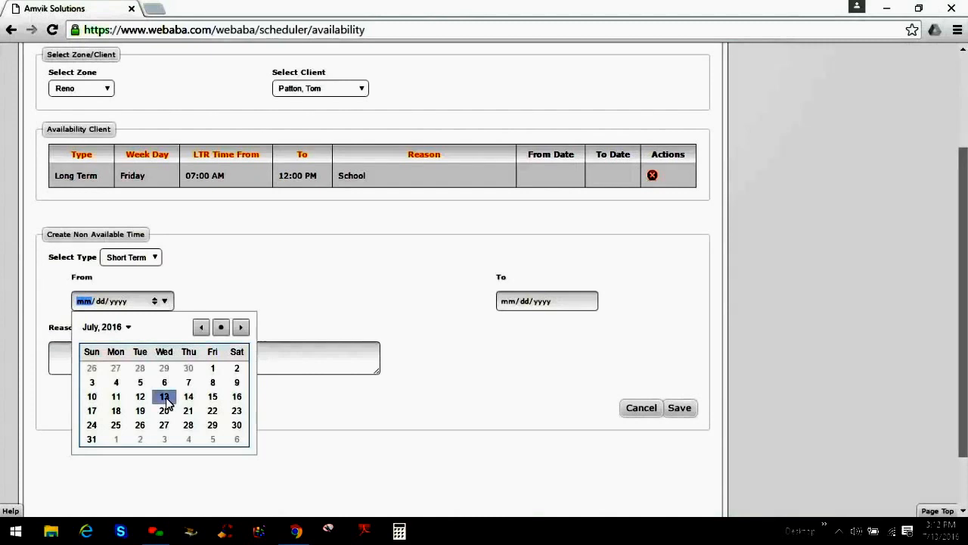
left_click(593, 304)
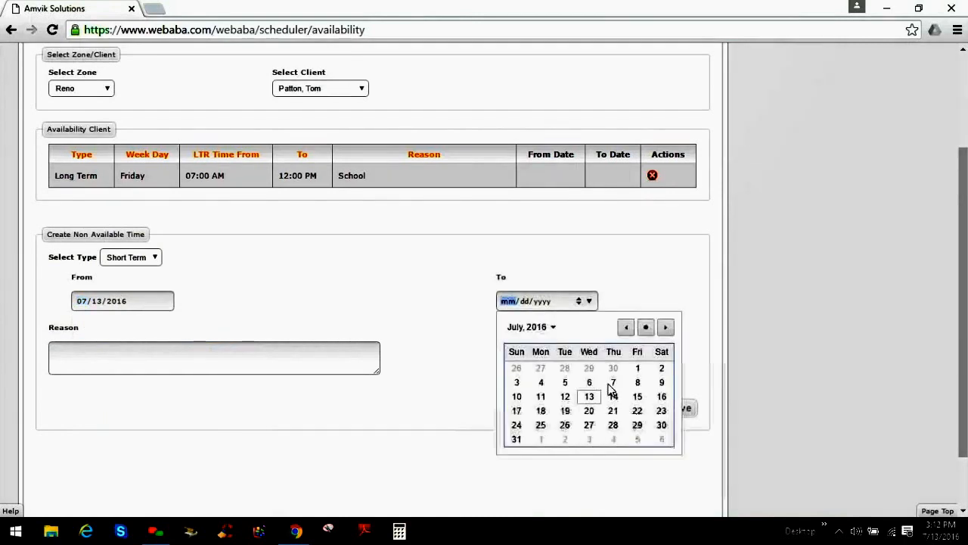
left_click(514, 440)
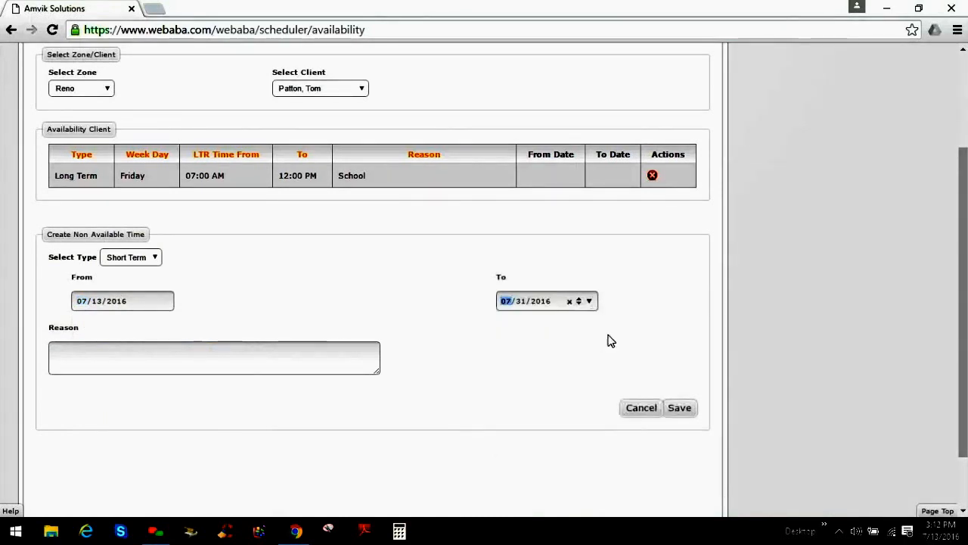
left_click(679, 409)
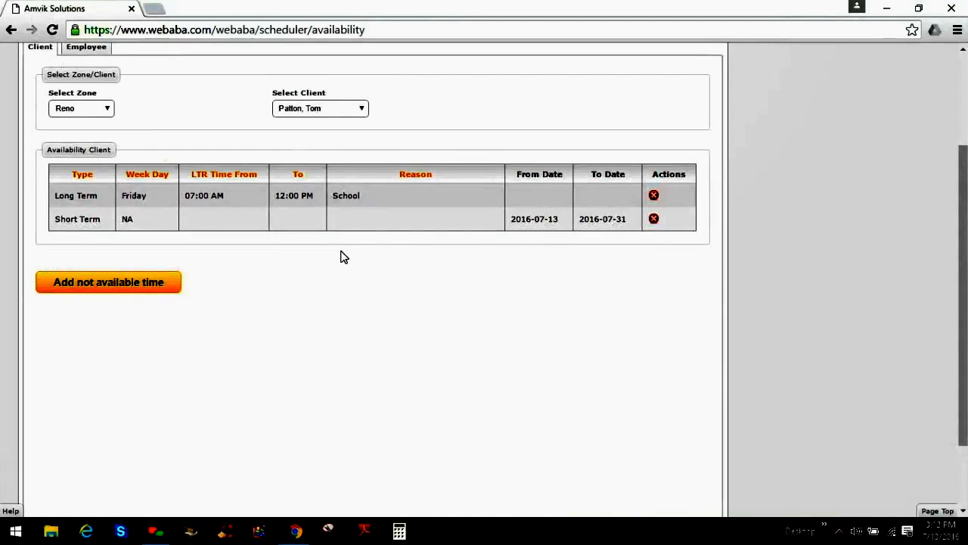
Step: Delete the short-term not-available entry from the client's availability list
left_click(654, 220)
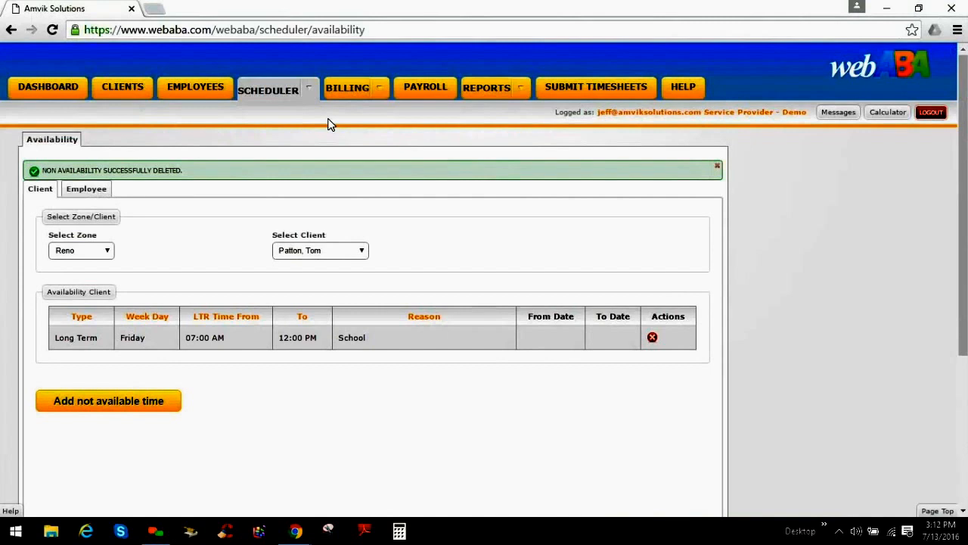
Step: Display the availability of the fifth employee in the staff list and delete the Friday not-available entry
left_click(86, 189)
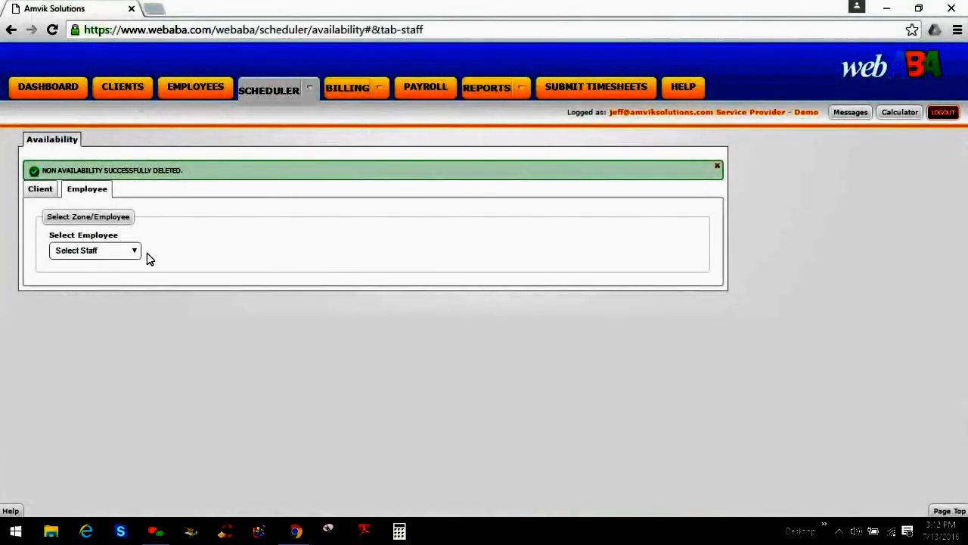
left_click(134, 252)
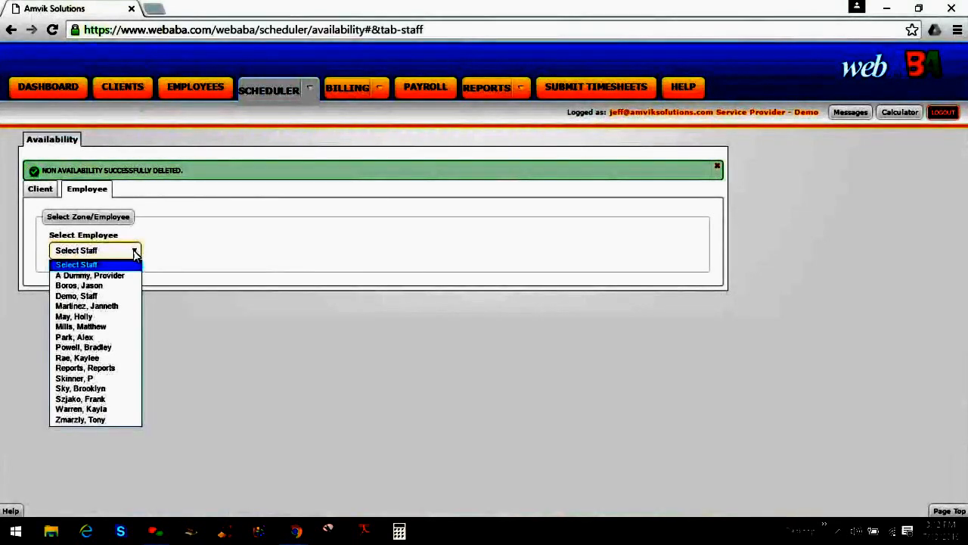
left_click(111, 317)
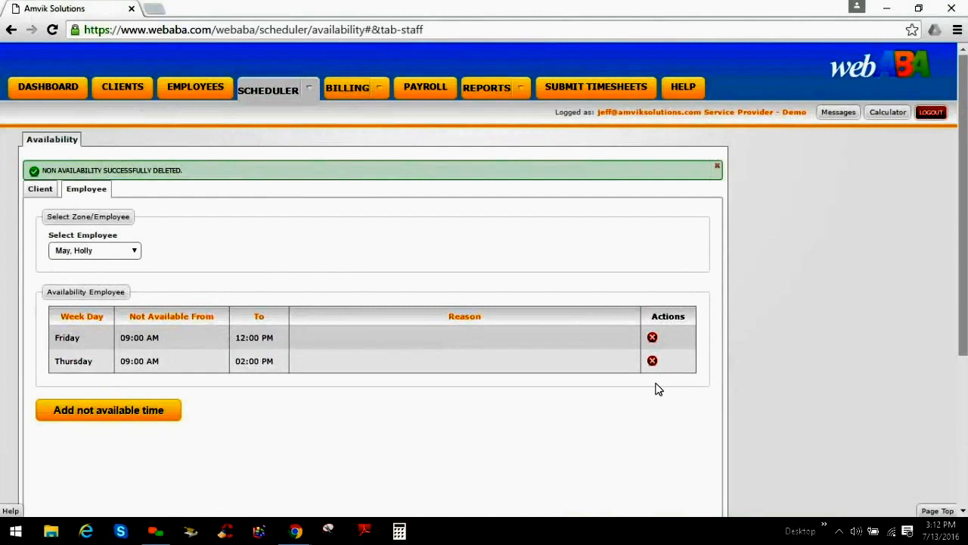
left_click(652, 340)
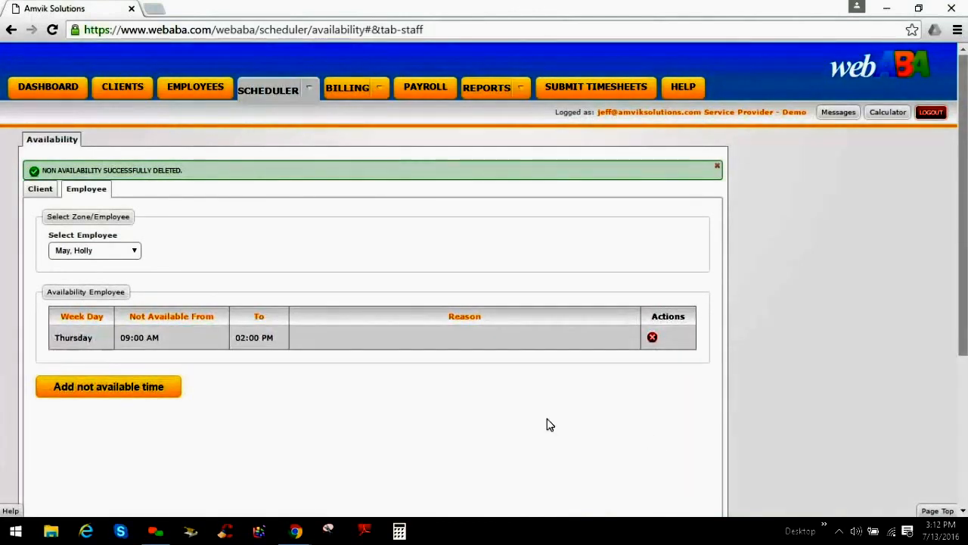
Step: Start a not-available time entry for the employee on Friday with a start time of 12:00 PM
left_click(138, 393)
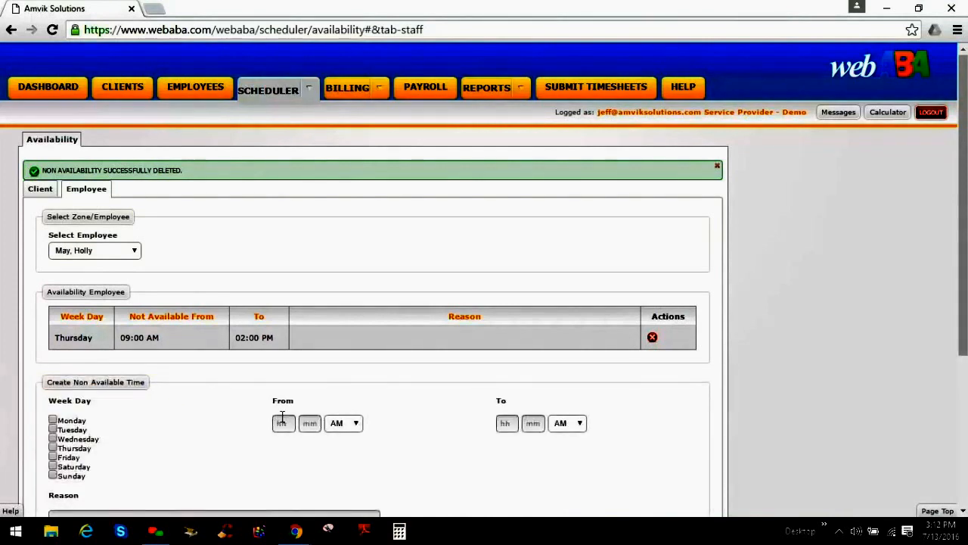
scroll(281, 418, "down", 2)
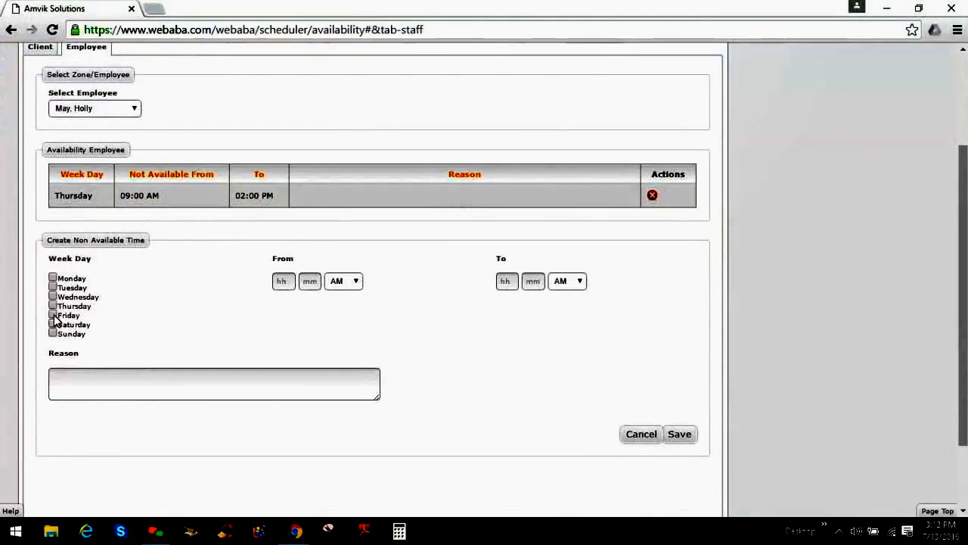
left_click(53, 315)
left_click(286, 281)
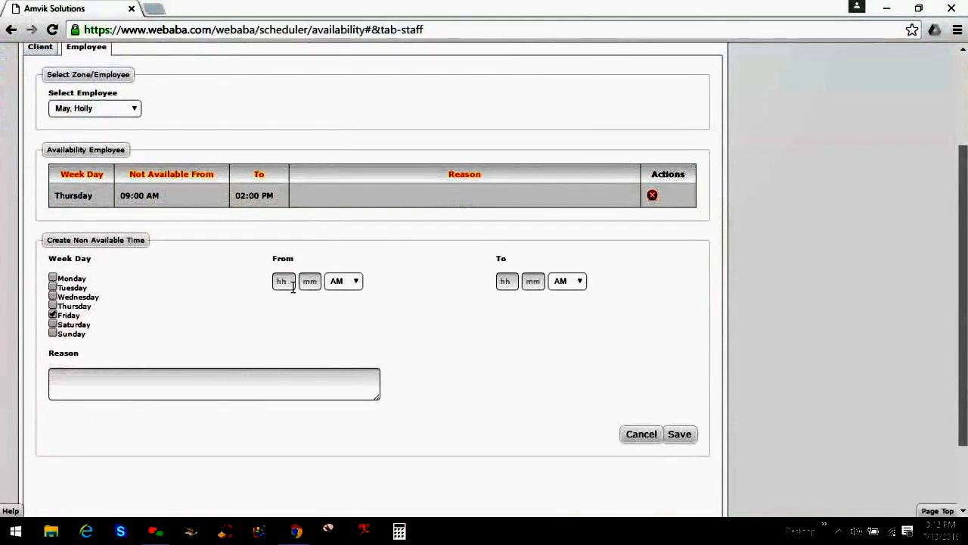
type("12")
key("Tab")
type("9")
key("BackSpace")
type("00")
key("Tab")
key("p")
Step: Set the Friday entry's end time to 05:00 PM and save it without a reason
key("Tab")
type("05")
key("Tab")
type("00")
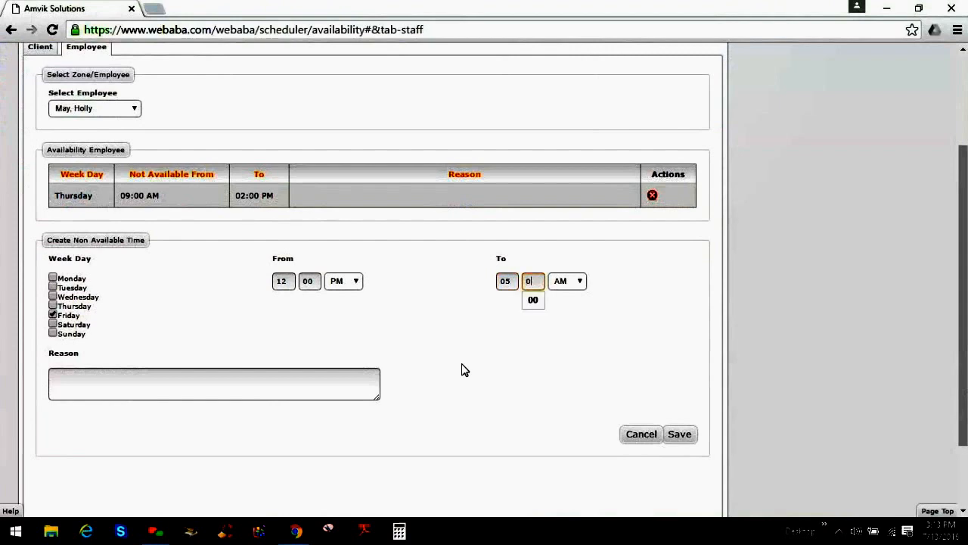
key("Tab")
key("p")
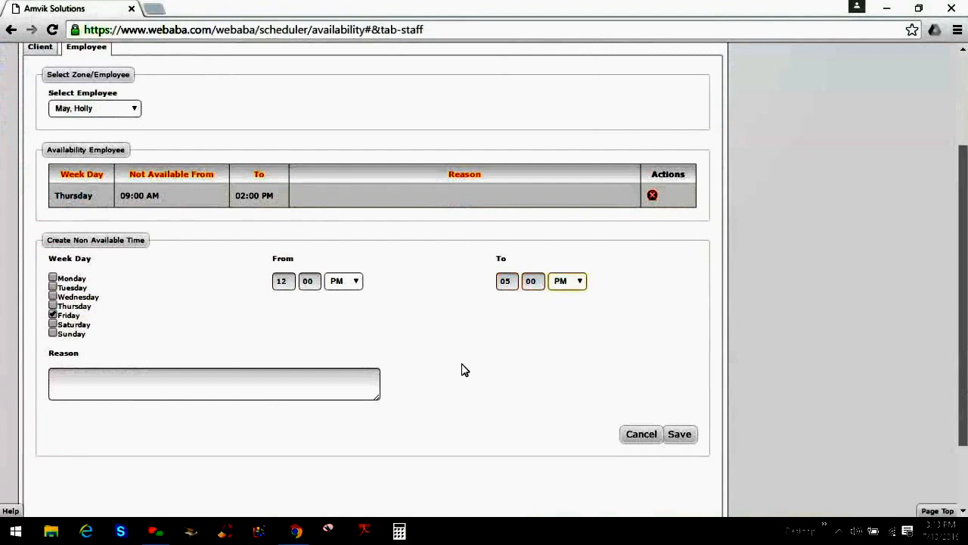
left_click(80, 372)
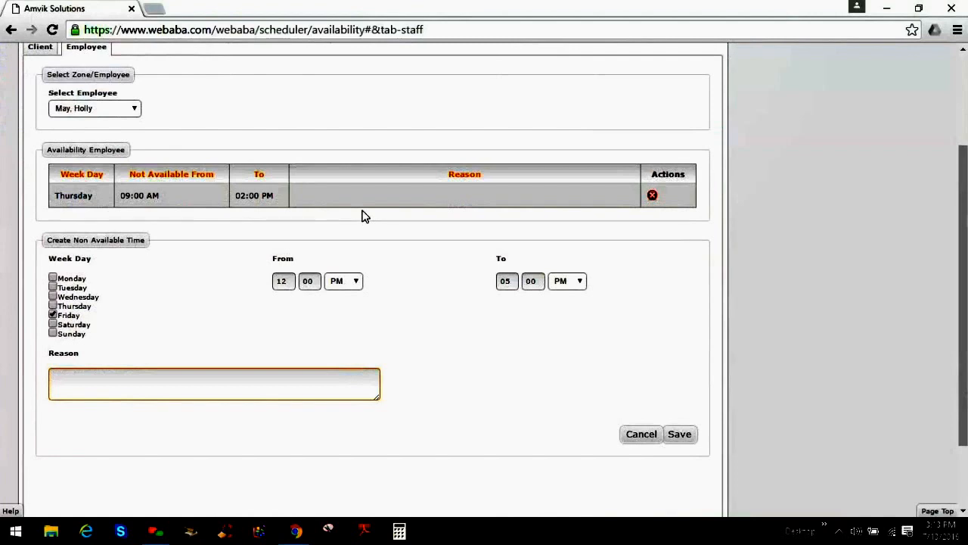
left_click(680, 435)
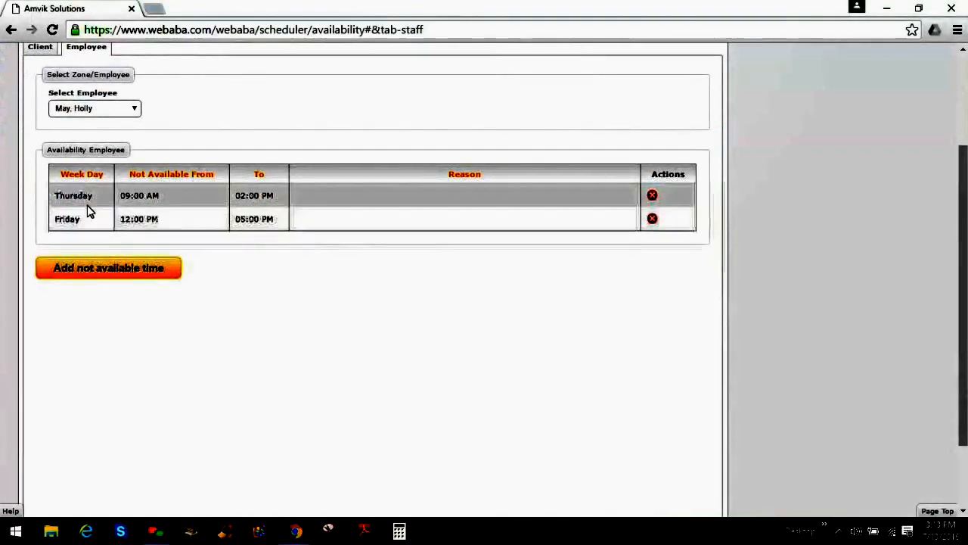